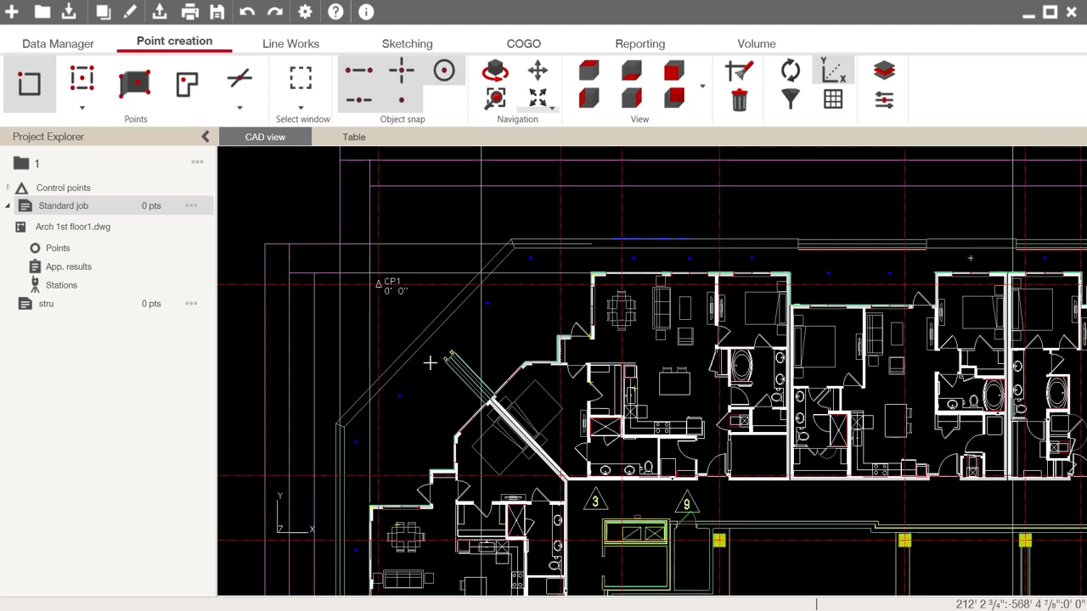
- Compare the structural drawing's position in the stru job with control point CP1 and the architectural drawing in Standard job
{"action": "scroll", "coordinate": [451, 359], "scroll_direction": "down", "scroll_amount": 3}
{"action": "scroll", "coordinate": [454, 359], "scroll_direction": "down", "scroll_amount": 2}
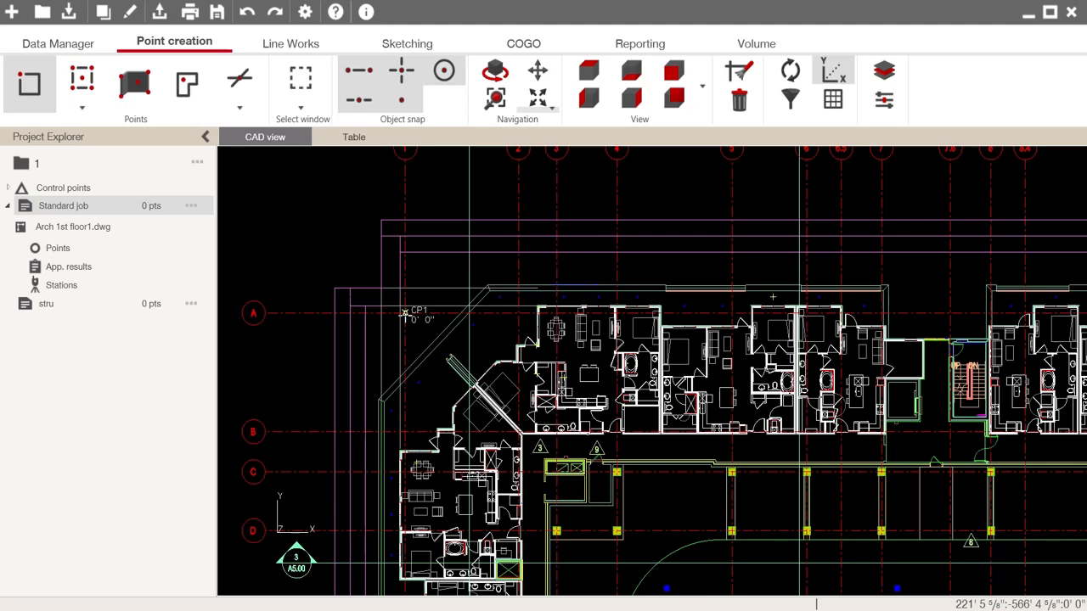
{"action": "left_click", "coordinate": [49, 307]}
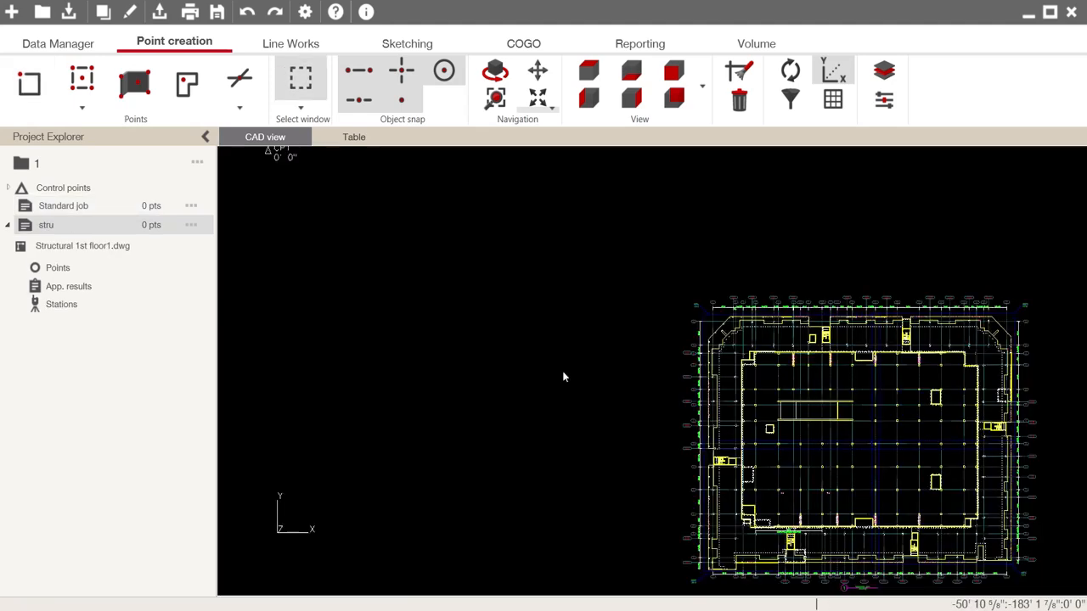
{"action": "scroll", "coordinate": [556, 374], "scroll_direction": "down", "scroll_amount": 3}
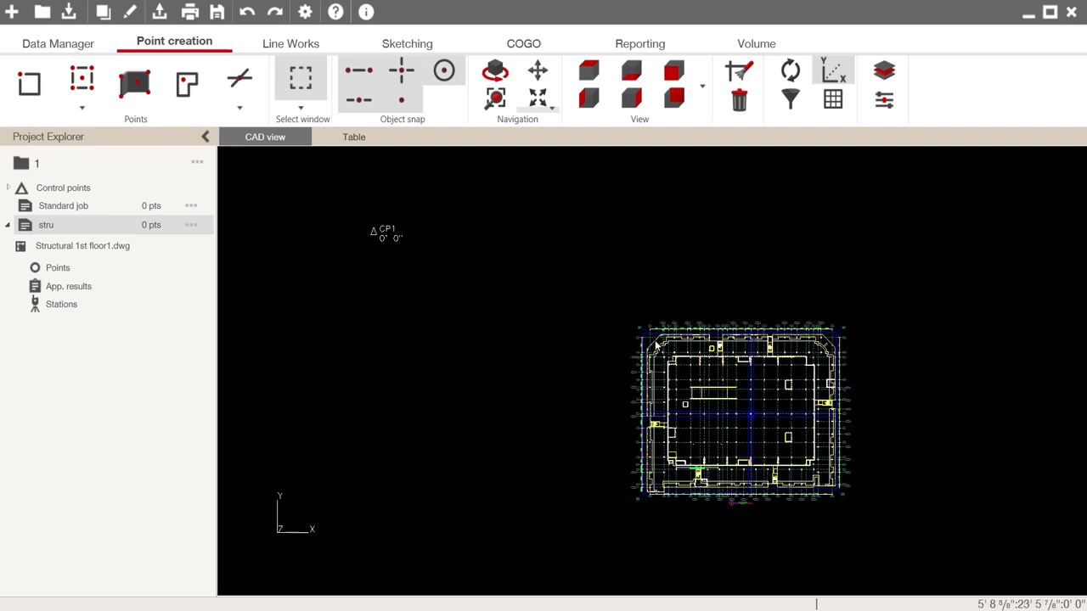
{"action": "scroll", "coordinate": [650, 343], "scroll_direction": "up", "scroll_amount": 6}
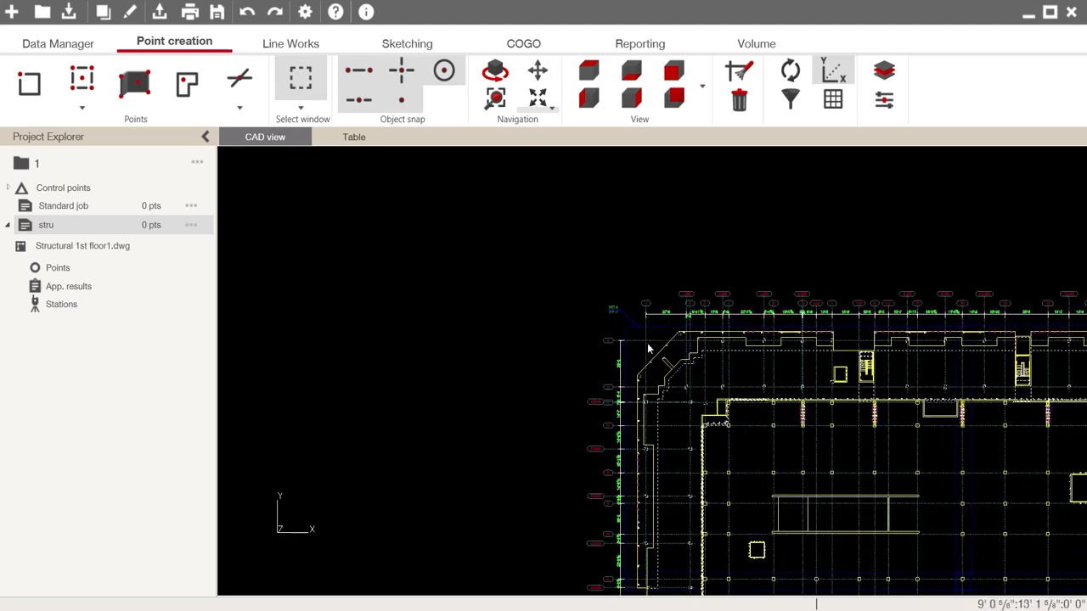
{"action": "scroll", "coordinate": [648, 346], "scroll_direction": "down", "scroll_amount": 6}
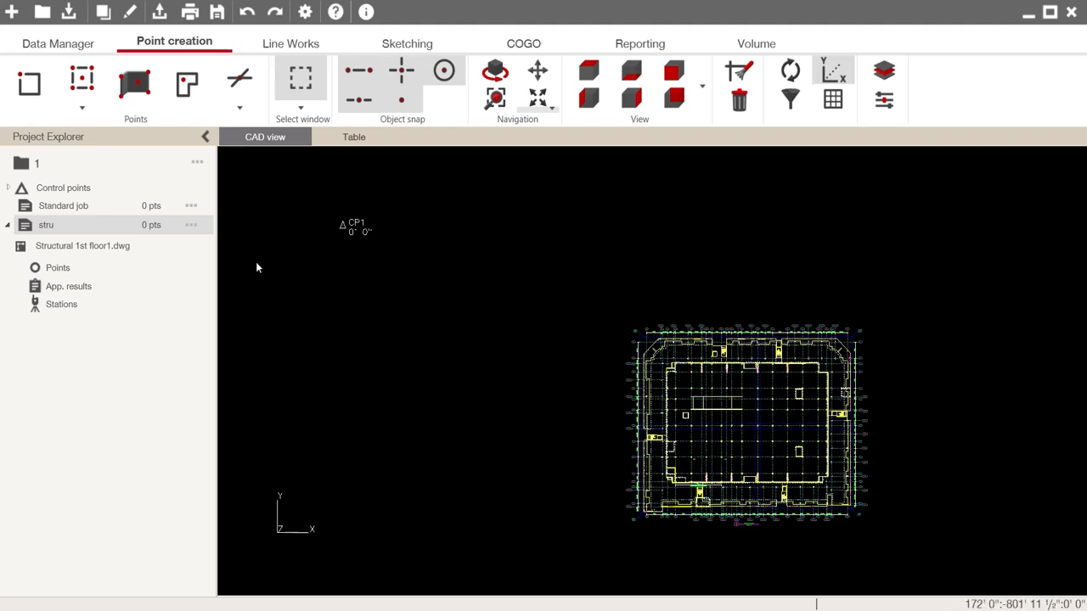
{"action": "left_click", "coordinate": [57, 208]}
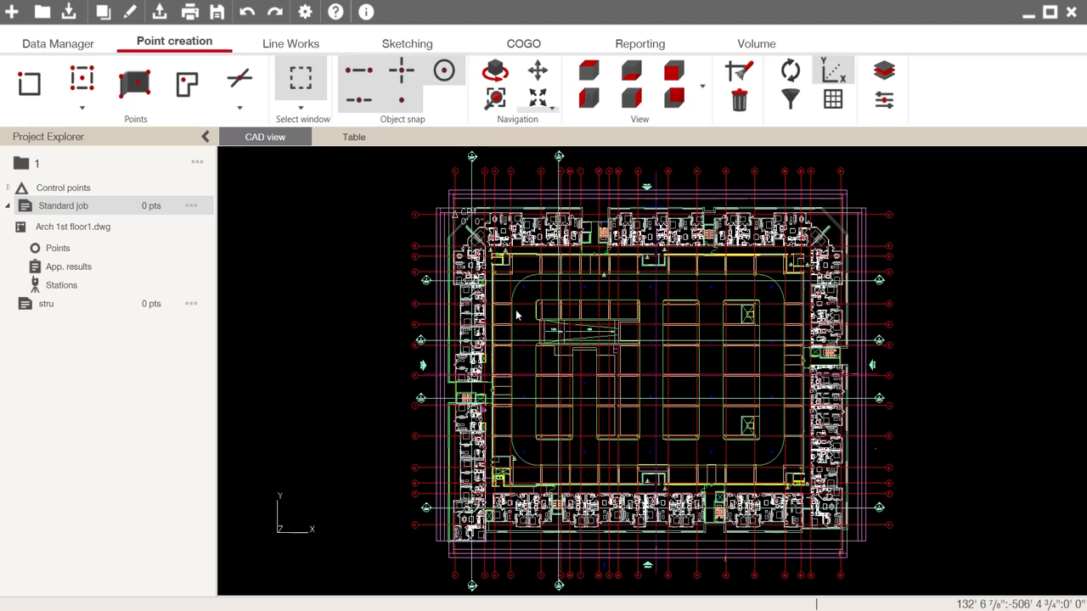
{"action": "left_click", "coordinate": [63, 305]}
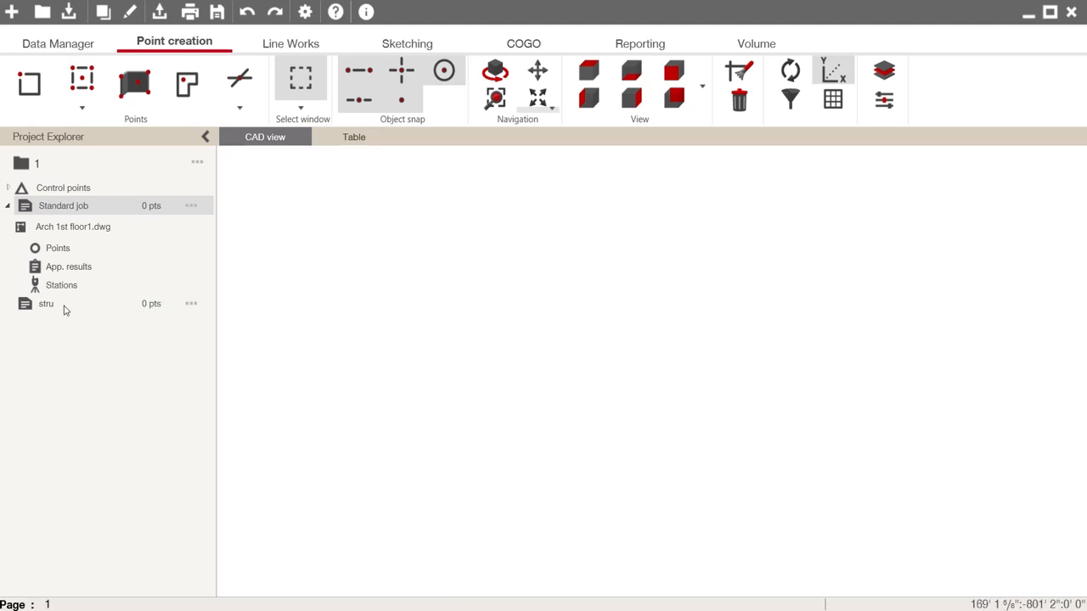
{"action": "scroll", "coordinate": [727, 304], "scroll_direction": "up", "scroll_amount": 3}
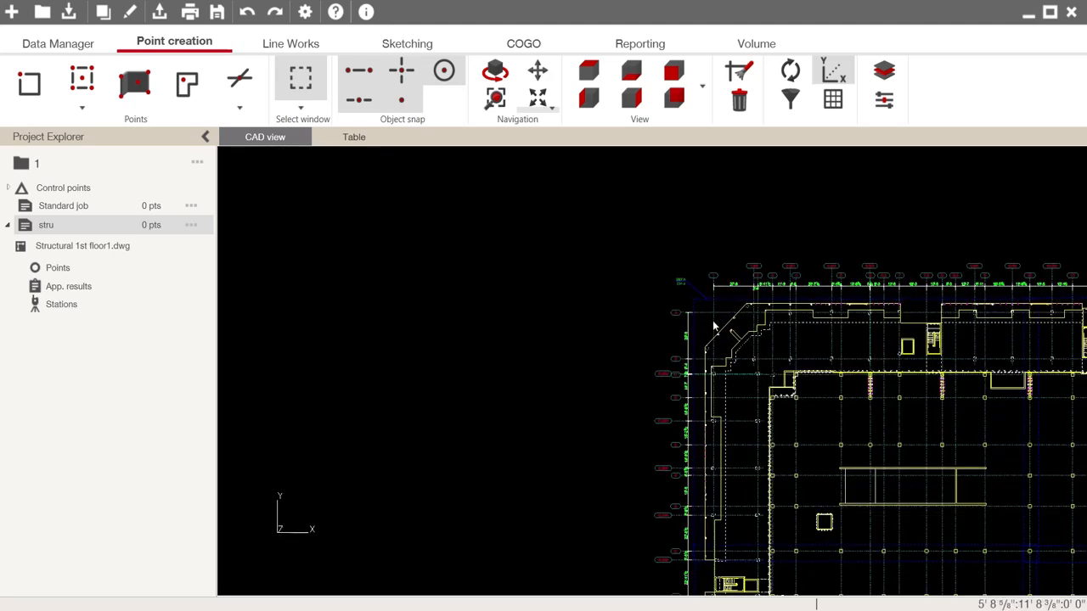
- In Standard job, create a control point at the intersection of grid lines 1 and P on the architectural drawing
{"action": "double_click", "coordinate": [73, 207]}
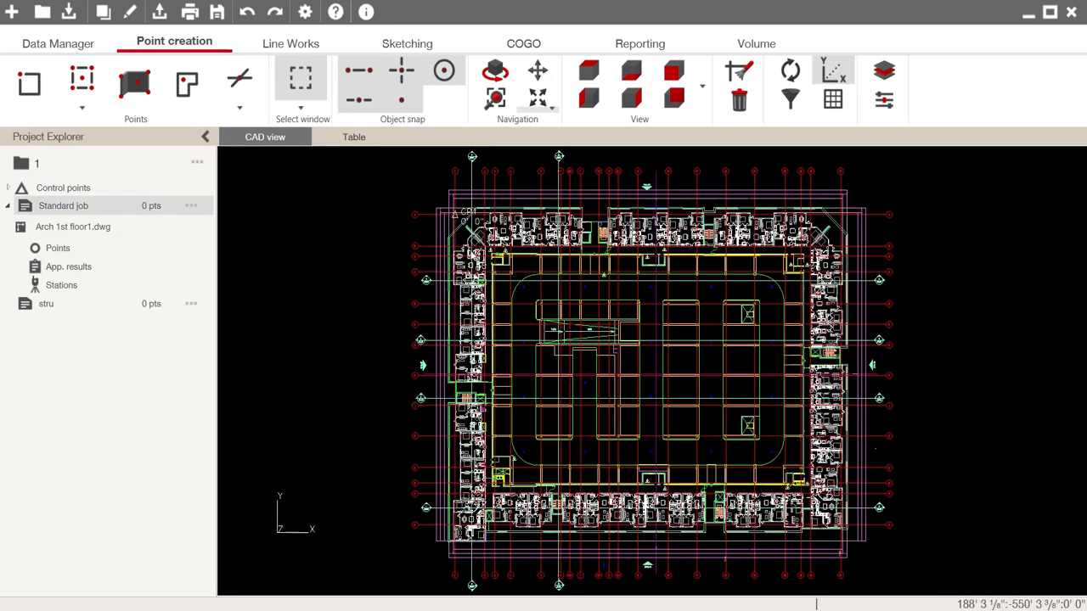
{"action": "scroll", "coordinate": [467, 220], "scroll_direction": "up", "scroll_amount": 5}
{"action": "middle_click_drag", "start_coordinate": [467, 221], "coordinate": [477, 288]}
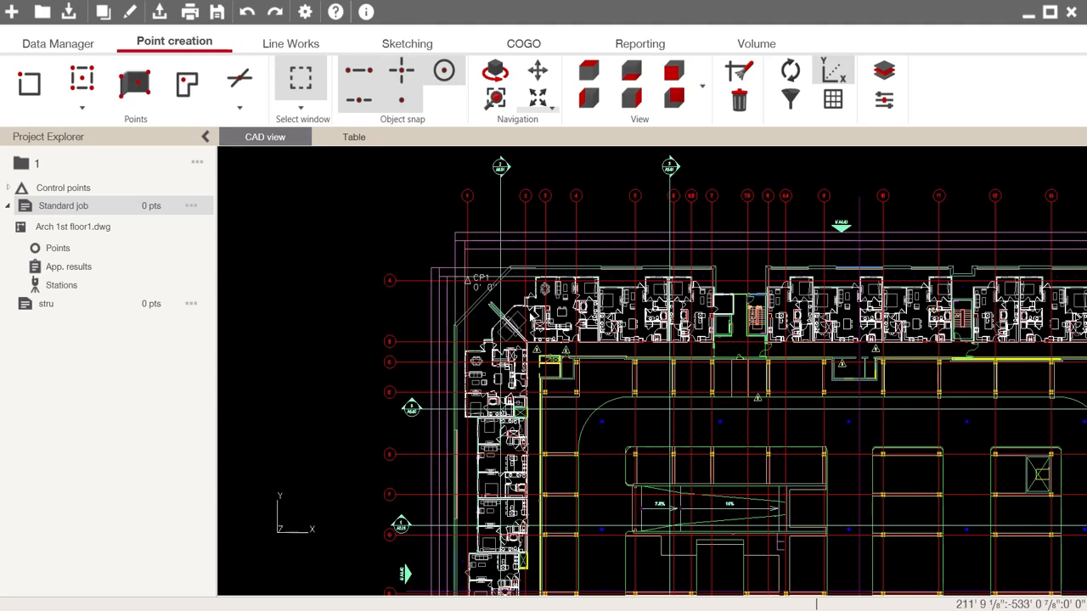
{"action": "middle_click_drag", "start_coordinate": [545, 413], "coordinate": [547, 209]}
{"action": "mouse_move", "coordinate": [555, 451]}
{"action": "middle_mouse_down"}
{"action": "mouse_move", "coordinate": [559, 291]}
{"action": "mouse_move", "coordinate": [577, 197]}
{"action": "middle_mouse_up"}
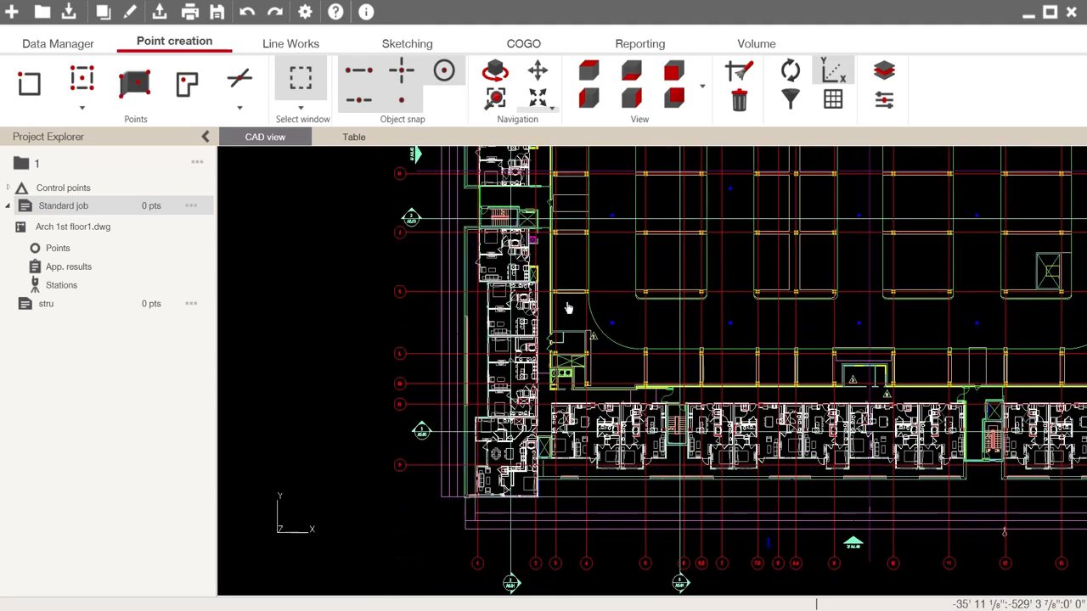
{"action": "middle_click_drag", "start_coordinate": [568, 308], "coordinate": [585, 231]}
{"action": "scroll", "coordinate": [513, 393], "scroll_direction": "up", "scroll_amount": 5}
{"action": "scroll", "coordinate": [474, 403], "scroll_direction": "up", "scroll_amount": 10}
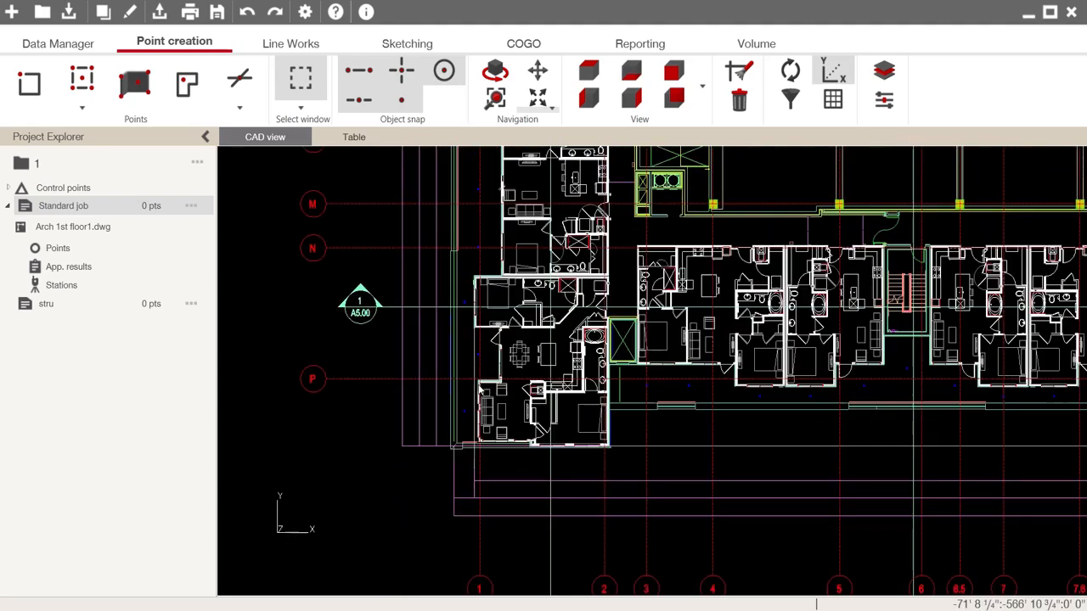
{"action": "scroll", "coordinate": [480, 382], "scroll_direction": "up", "scroll_amount": 5}
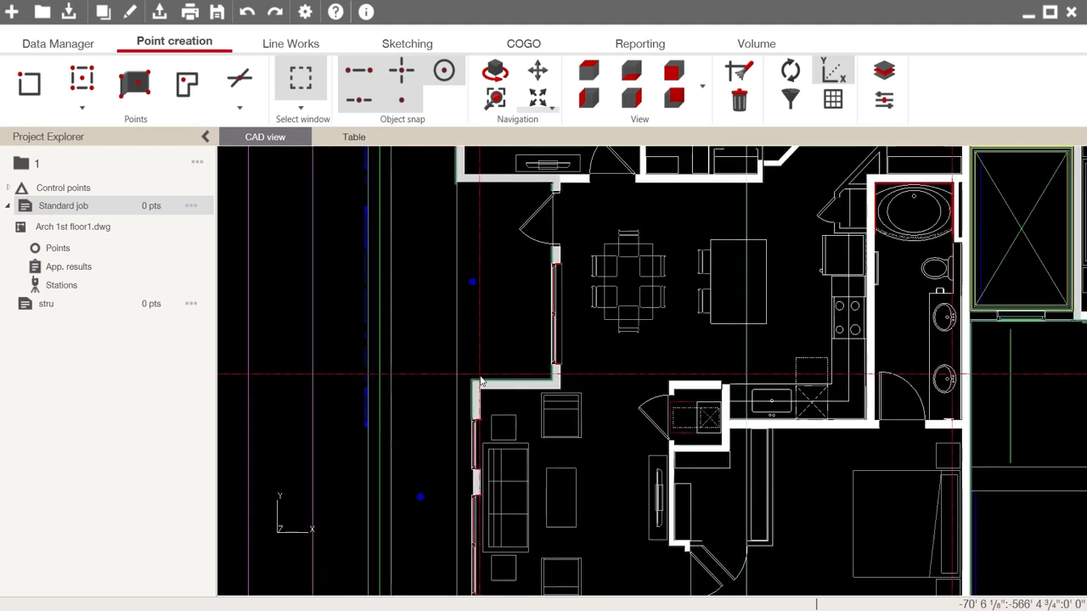
{"action": "left_click", "coordinate": [29, 82]}
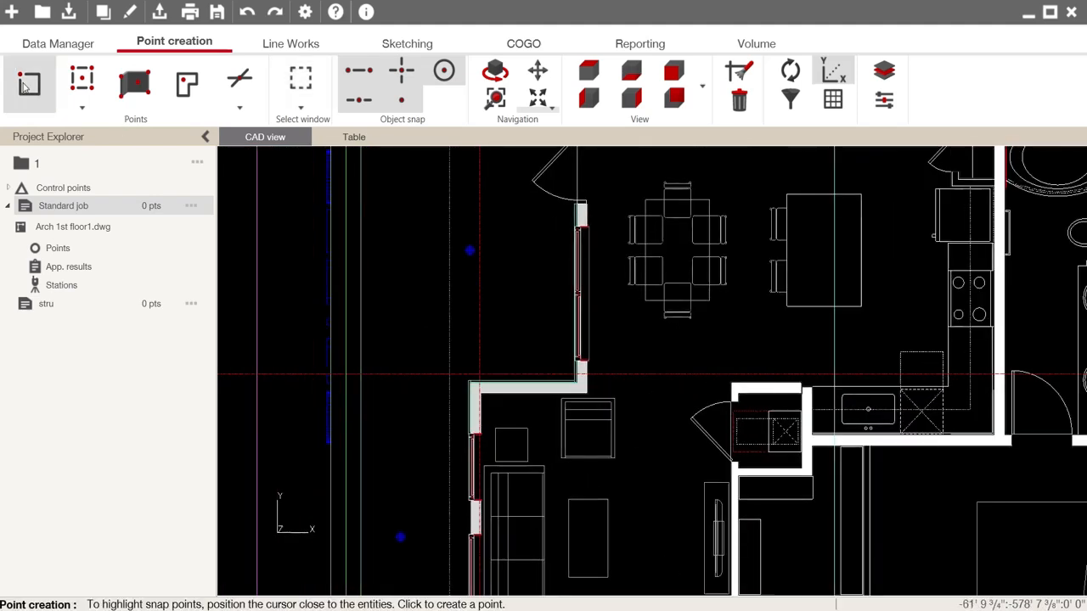
{"action": "left_click", "coordinate": [479, 374]}
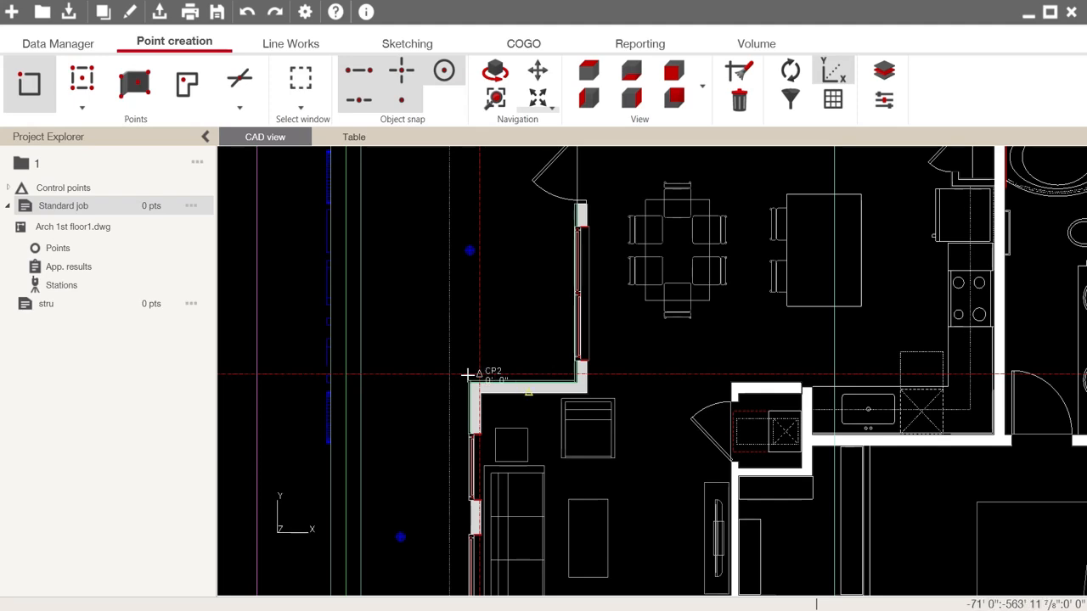
{"action": "scroll", "coordinate": [837, 411], "scroll_direction": "down", "scroll_amount": 4}
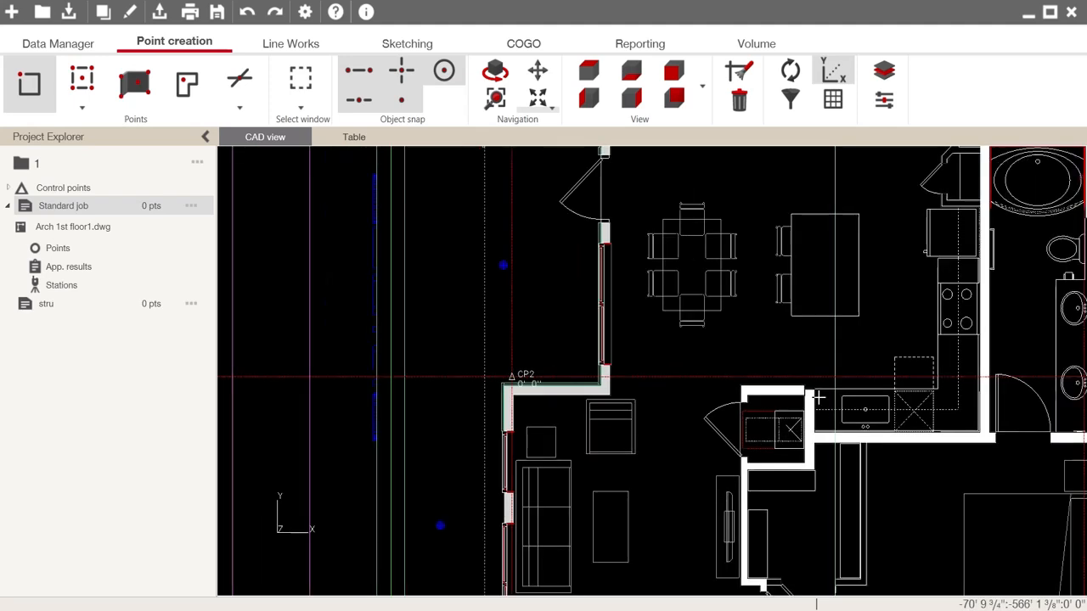
{"action": "scroll", "coordinate": [815, 392], "scroll_direction": "down", "scroll_amount": 5}
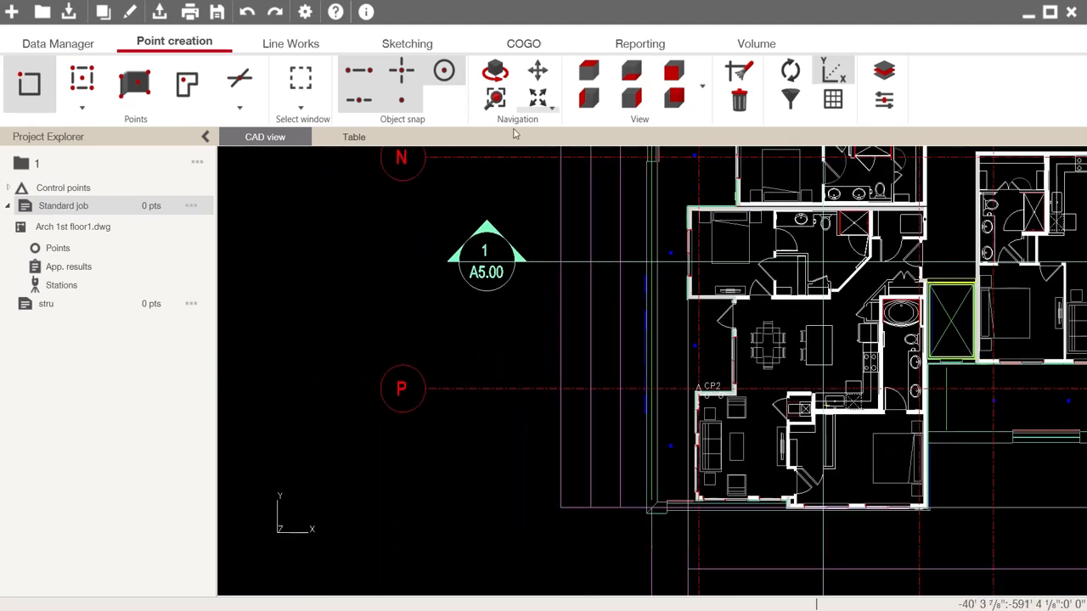
{"action": "left_click", "coordinate": [537, 98]}
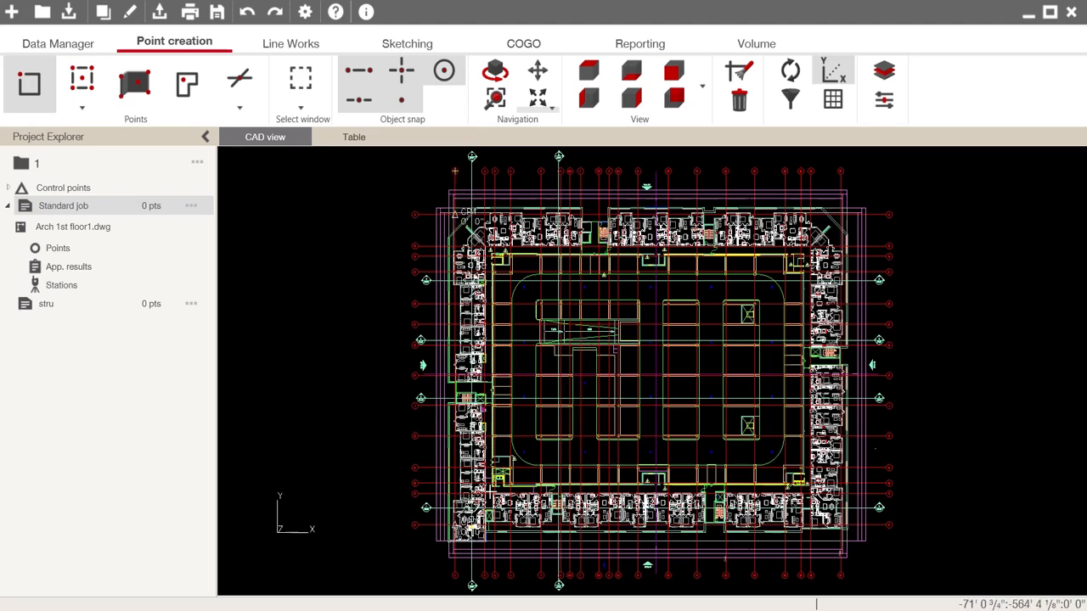
- In the stru job, start a COGO transformation with the Transformation option and select the entire structural drawing as its entities
{"action": "left_click", "coordinate": [44, 306]}
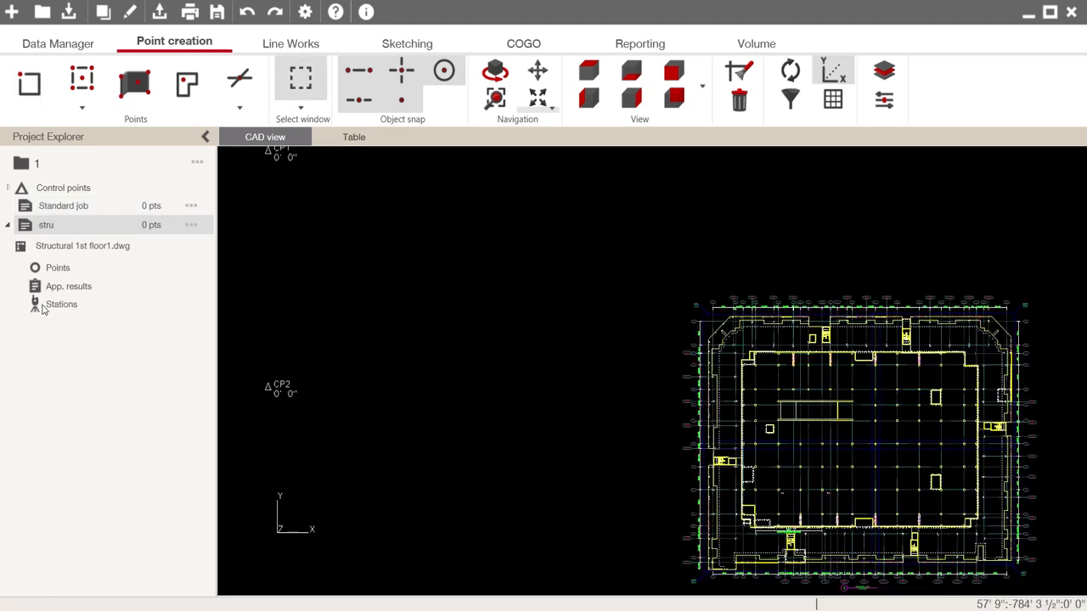
{"action": "scroll", "coordinate": [691, 402], "scroll_direction": "down", "scroll_amount": 1}
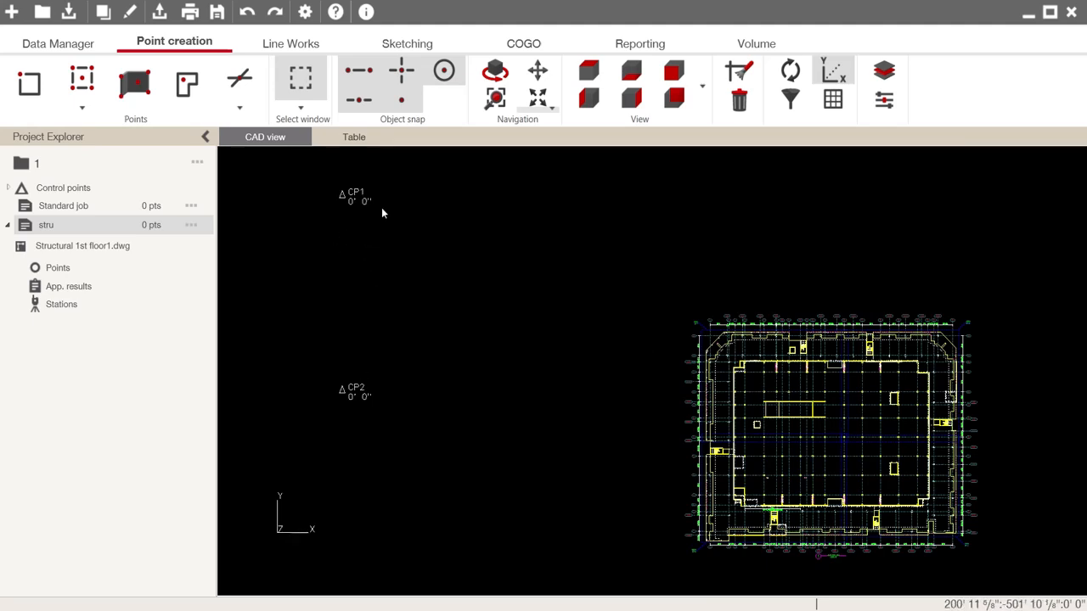
{"action": "left_click", "coordinate": [523, 43]}
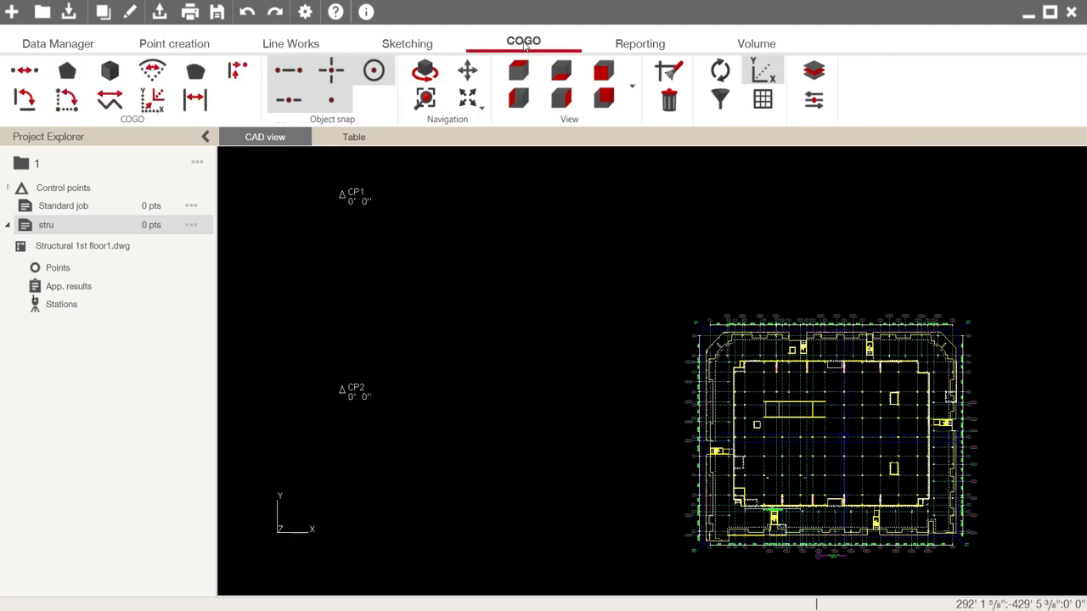
{"action": "left_click", "coordinate": [153, 100]}
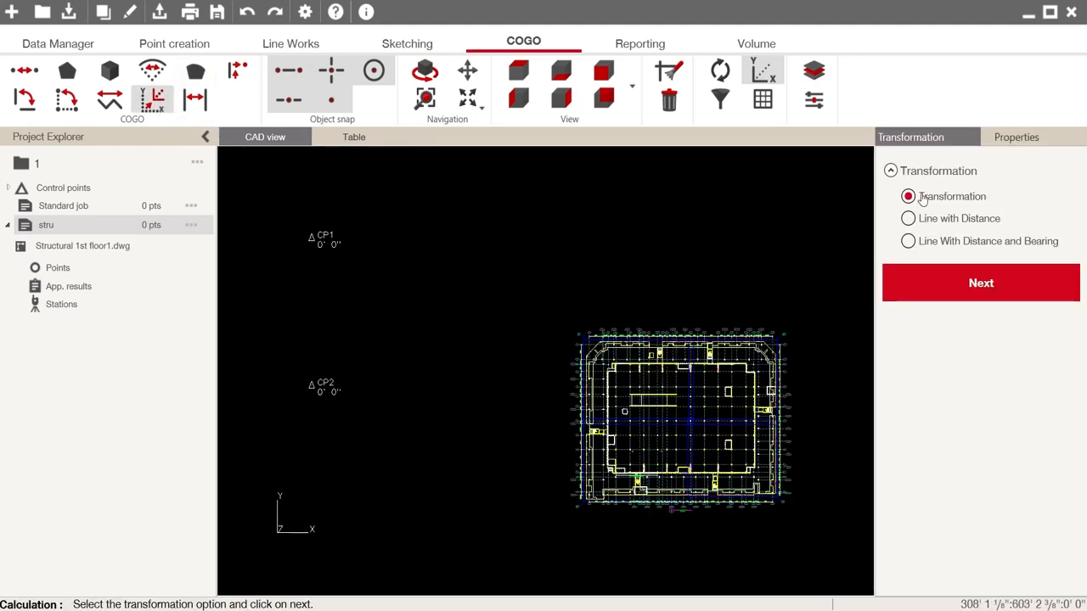
{"action": "left_click", "coordinate": [943, 295]}
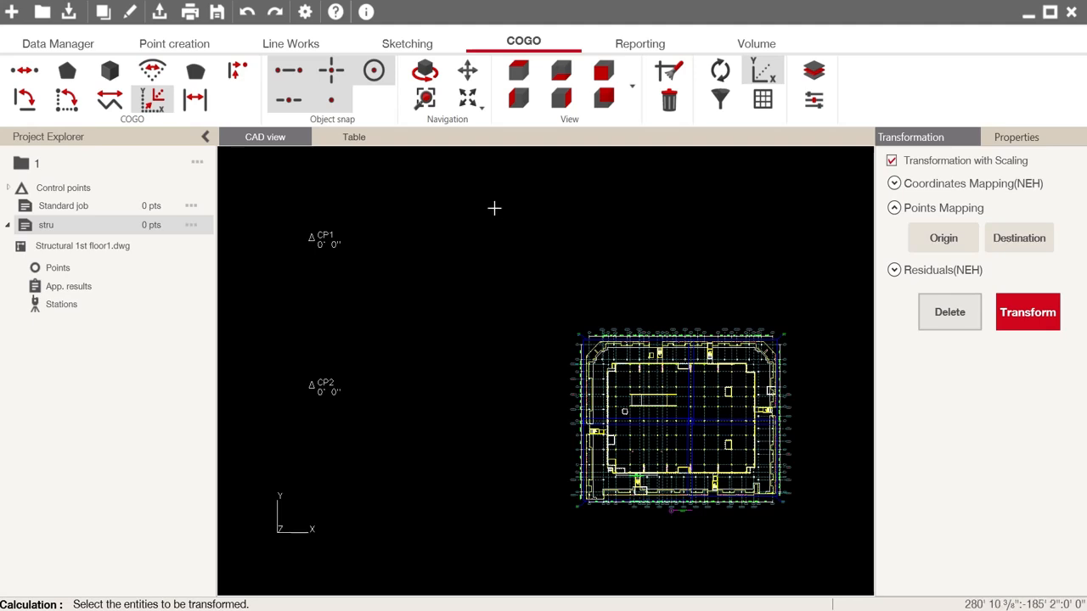
{"action": "mouse_move", "coordinate": [495, 209]}
{"action": "left_mouse_down"}
{"action": "mouse_move", "coordinate": [563, 308]}
{"action": "mouse_move", "coordinate": [698, 450]}
{"action": "mouse_move", "coordinate": [809, 545]}
{"action": "mouse_move", "coordinate": [832, 550]}
{"action": "left_mouse_up"}
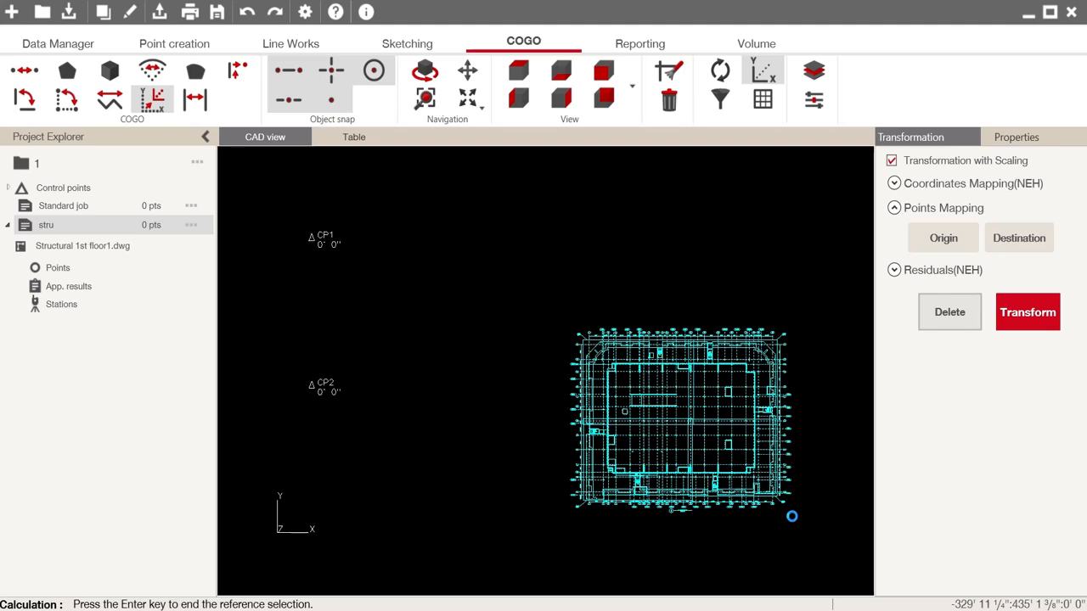
{"action": "key", "text": "Return"}
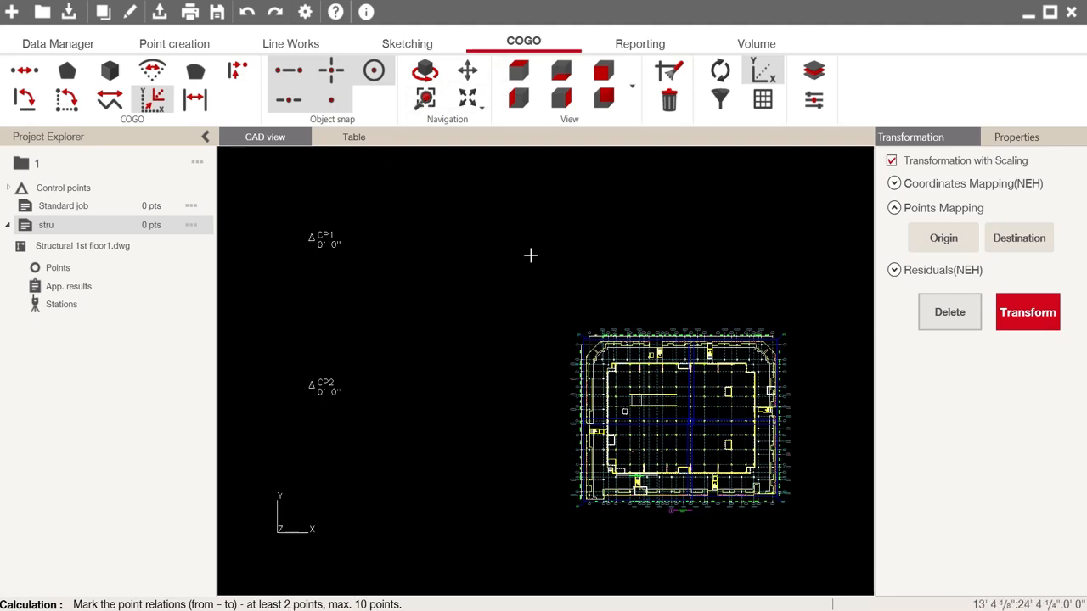
- Map the structural drawing's intersection of grid lines 1 and A as origin to control point CP1 as destination
{"action": "left_click", "coordinate": [423, 101]}
{"action": "left_click_drag", "start_coordinate": [547, 300], "coordinate": [616, 372]}
{"action": "scroll", "coordinate": [602, 475], "scroll_direction": "up", "scroll_amount": 4}
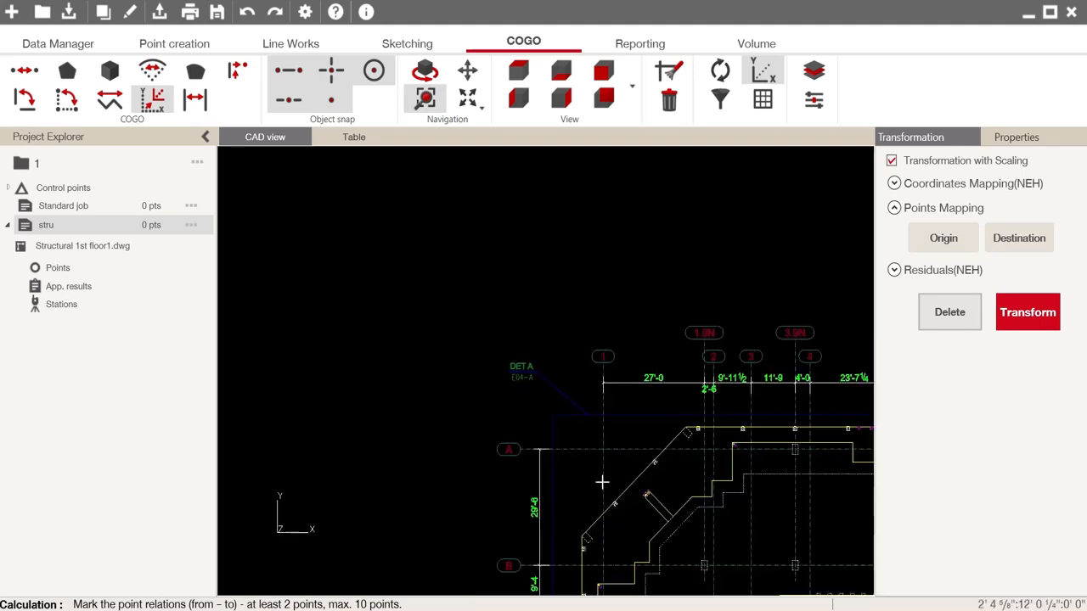
{"action": "left_click", "coordinate": [427, 99]}
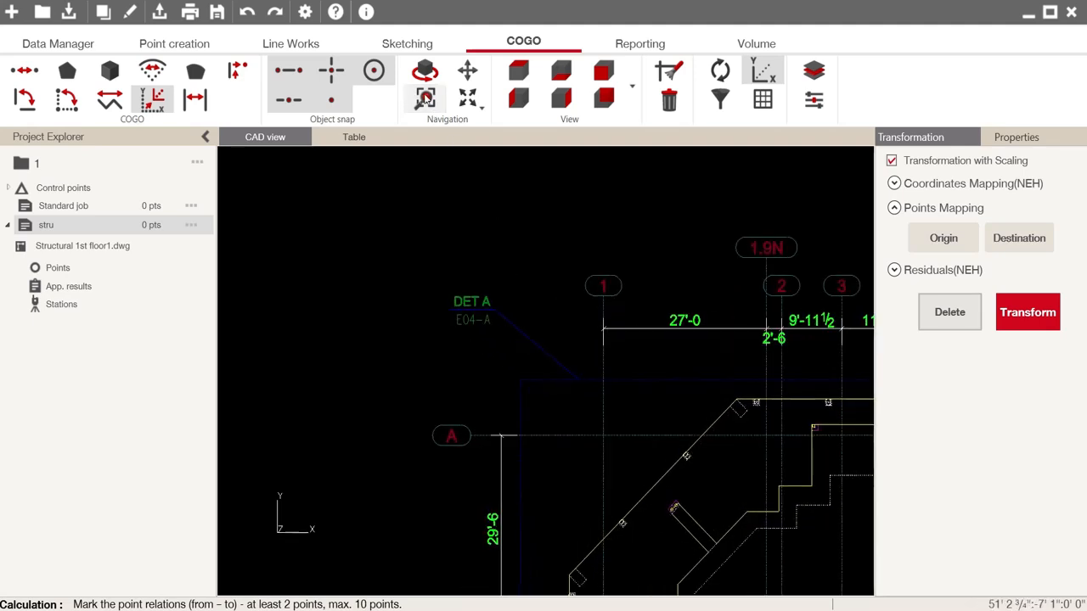
{"action": "left_click", "coordinate": [603, 436]}
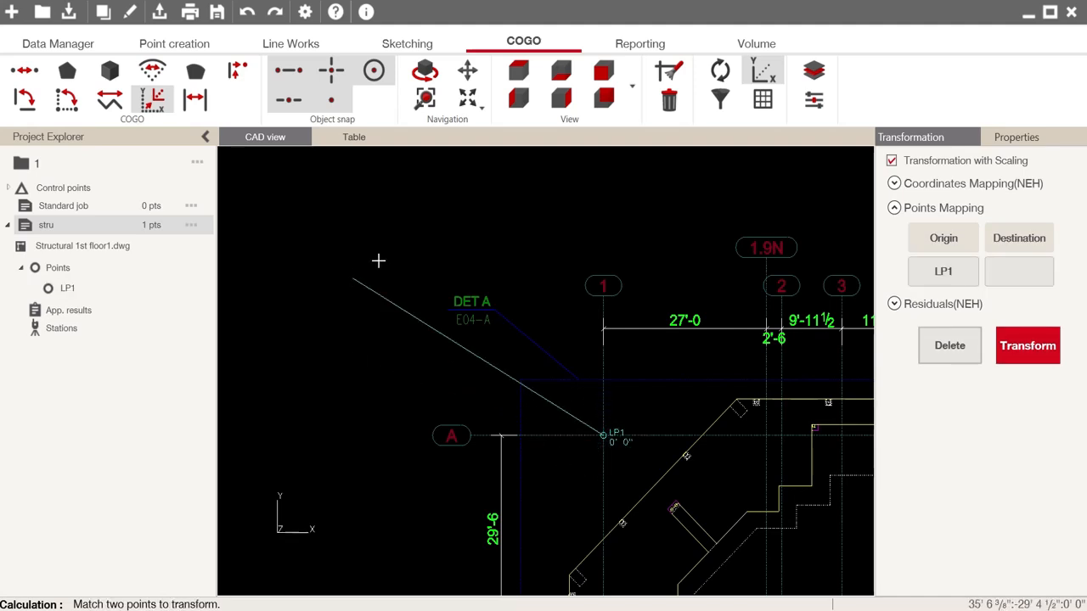
{"action": "left_click", "coordinate": [467, 99]}
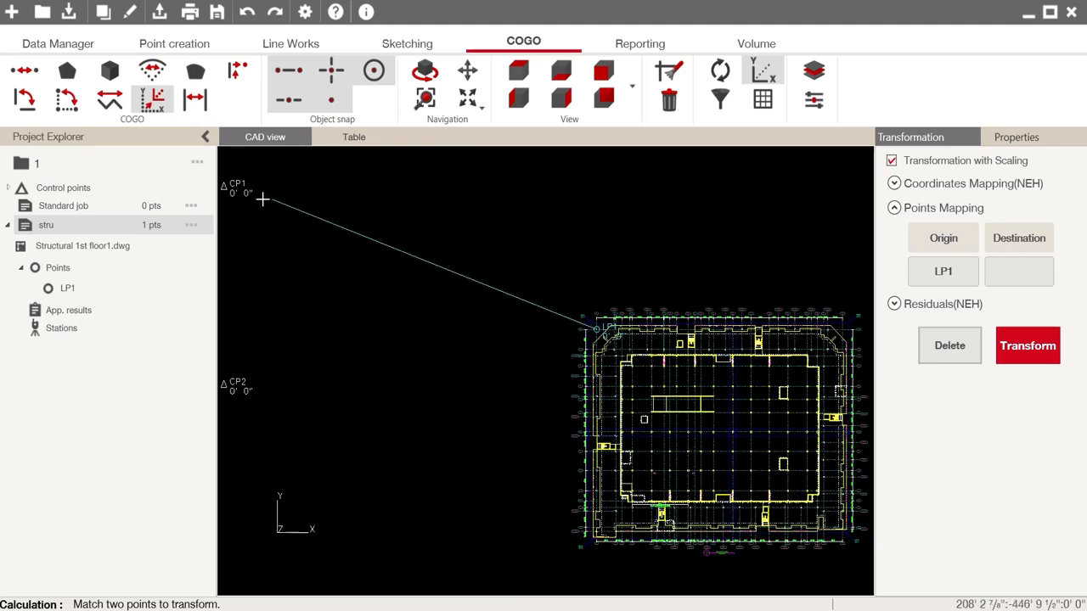
{"action": "left_click", "coordinate": [231, 186]}
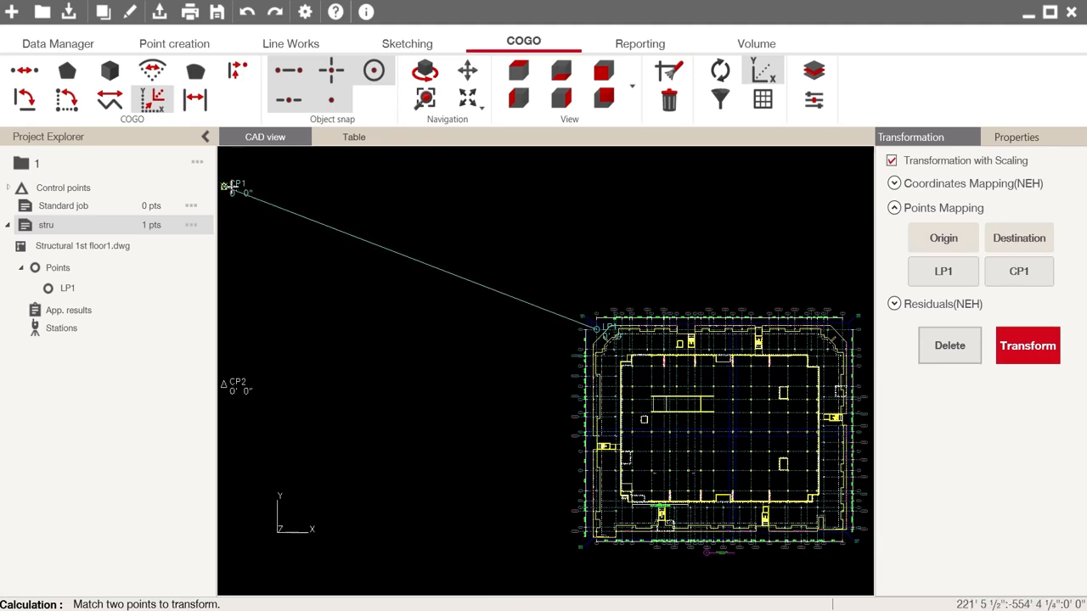
- Map the structural drawing's intersection of grid lines 1 and P as origin to control point CP2 as destination
{"action": "left_click", "coordinate": [424, 98]}
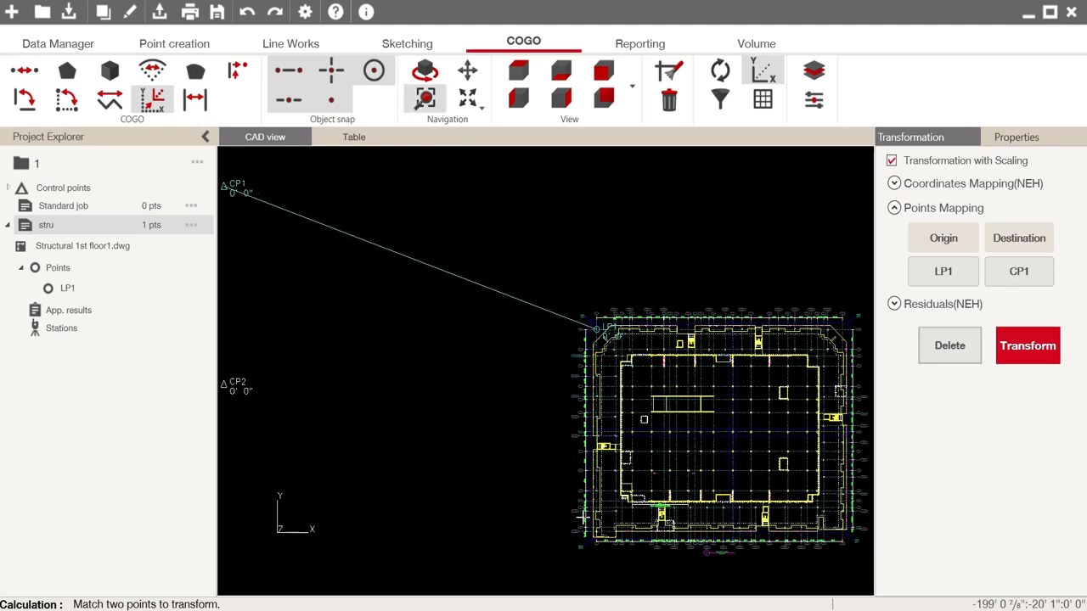
{"action": "left_click_drag", "start_coordinate": [562, 511], "coordinate": [618, 555]}
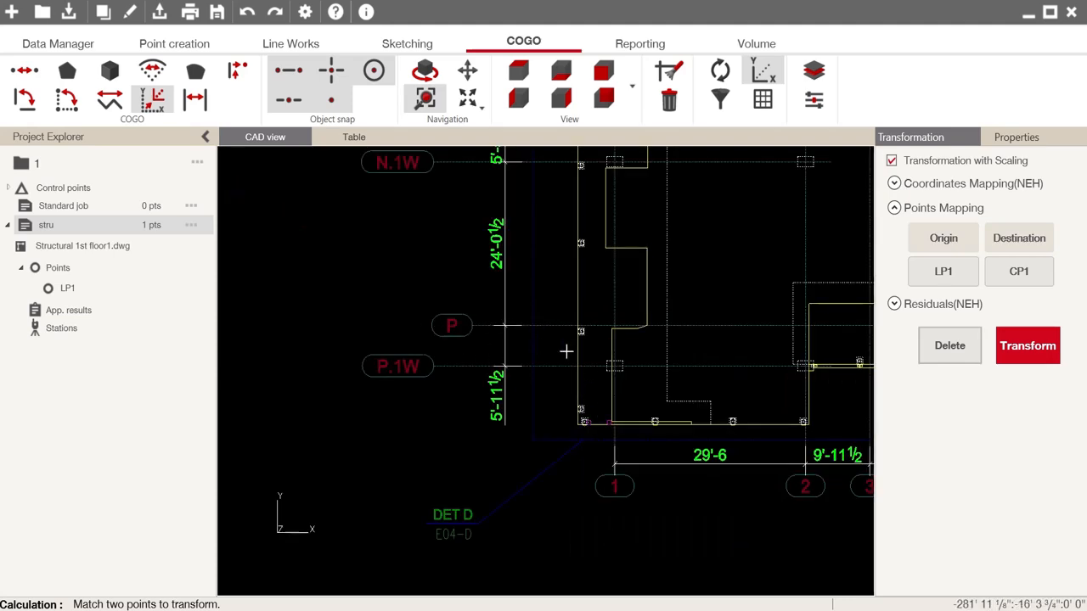
{"action": "scroll", "coordinate": [624, 316], "scroll_direction": "up", "scroll_amount": 1}
{"action": "scroll", "coordinate": [624, 317], "scroll_direction": "up", "scroll_amount": 5}
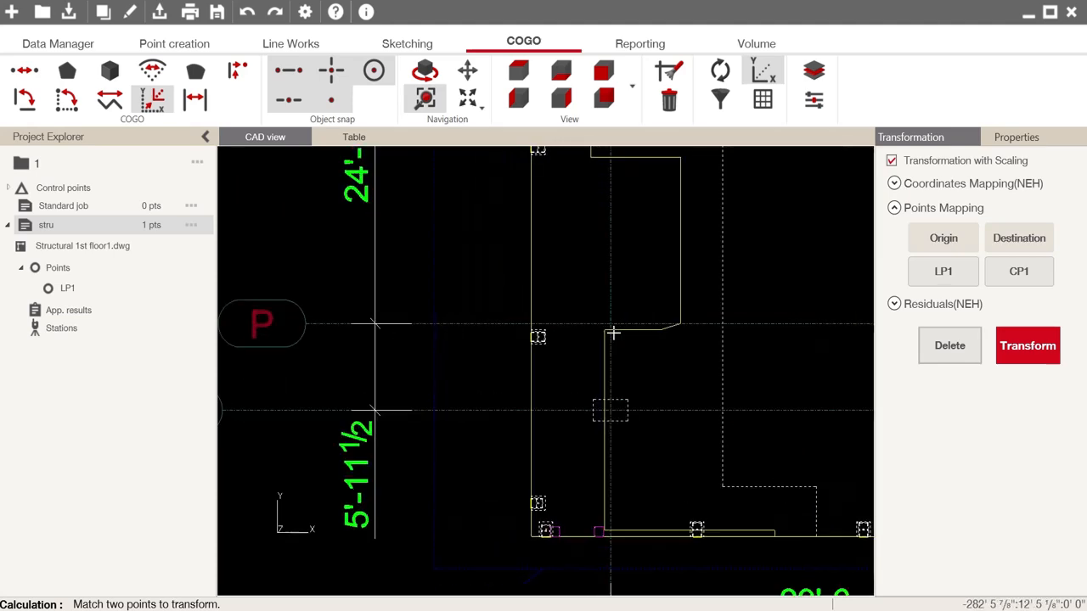
{"action": "key", "text": "Escape"}
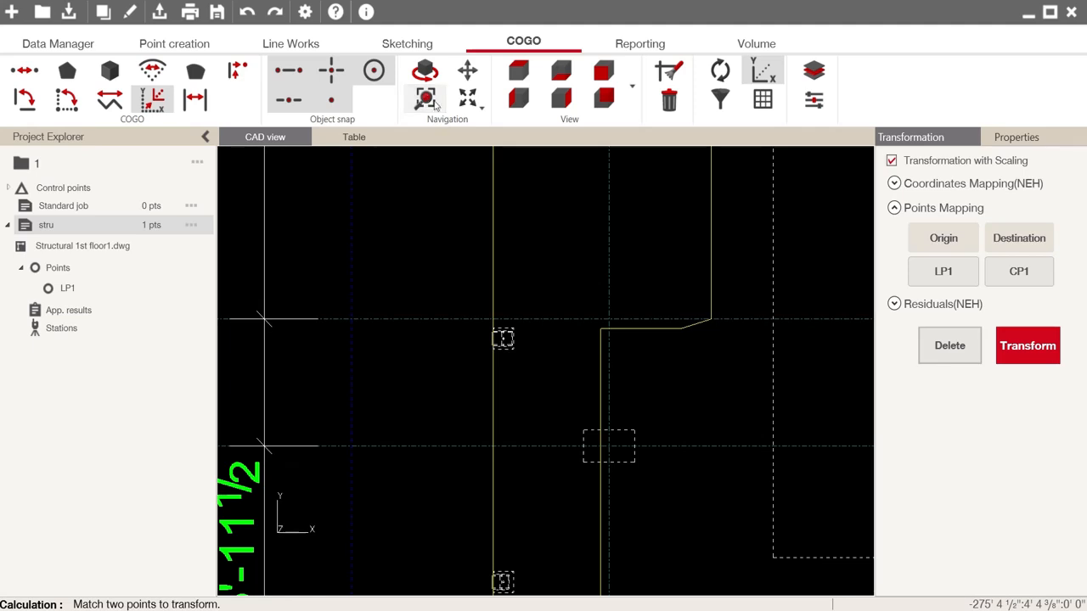
{"action": "left_click", "coordinate": [608, 319]}
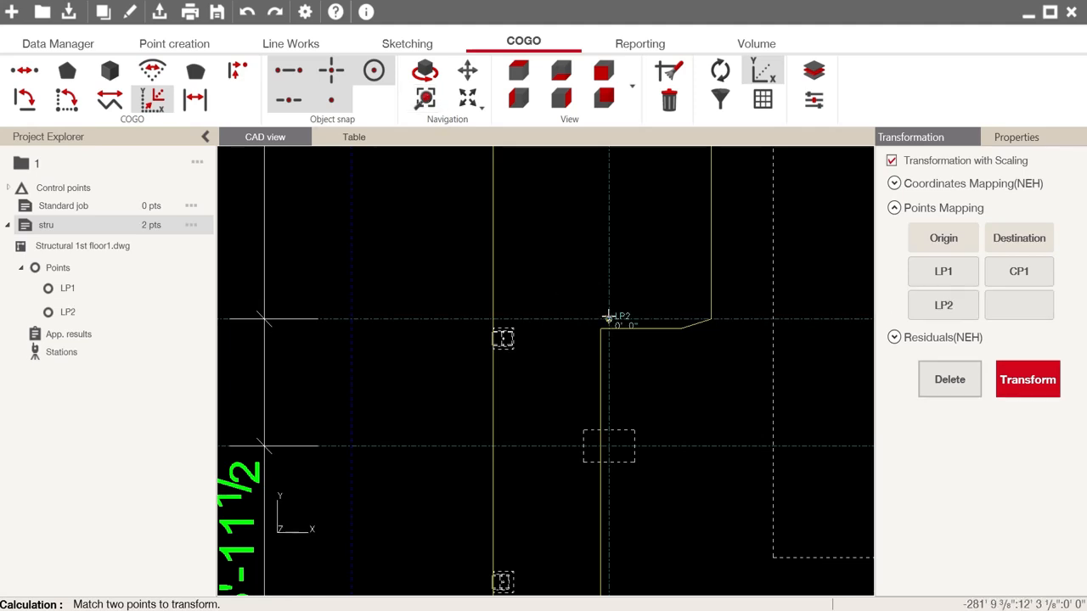
{"action": "left_click", "coordinate": [467, 98]}
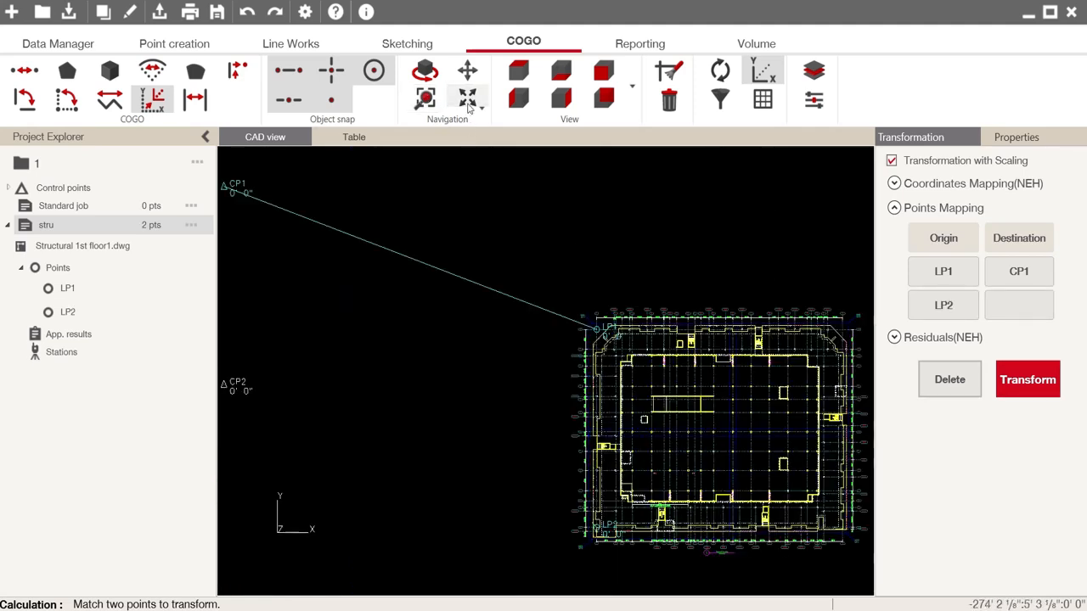
{"action": "left_click", "coordinate": [234, 390]}
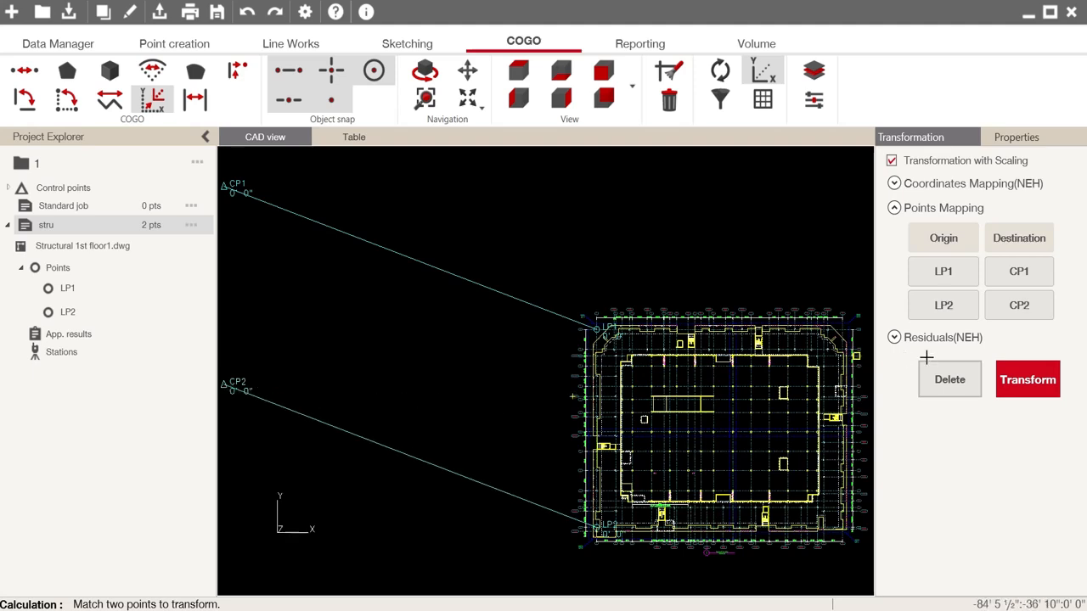
- Transform the structural drawing using the two point pairs with scaling, and check its alignment against Standard job
{"action": "left_click", "coordinate": [1028, 382]}
{"action": "scroll", "coordinate": [536, 328], "scroll_direction": "down", "scroll_amount": 2}
{"action": "mouse_move", "coordinate": [537, 326]}
{"action": "middle_mouse_down"}
{"action": "mouse_move", "coordinate": [640, 407]}
{"action": "mouse_move", "coordinate": [684, 421]}
{"action": "middle_mouse_up"}
{"action": "scroll", "coordinate": [454, 331], "scroll_direction": "up", "scroll_amount": 1}
{"action": "scroll", "coordinate": [416, 297], "scroll_direction": "up", "scroll_amount": 3}
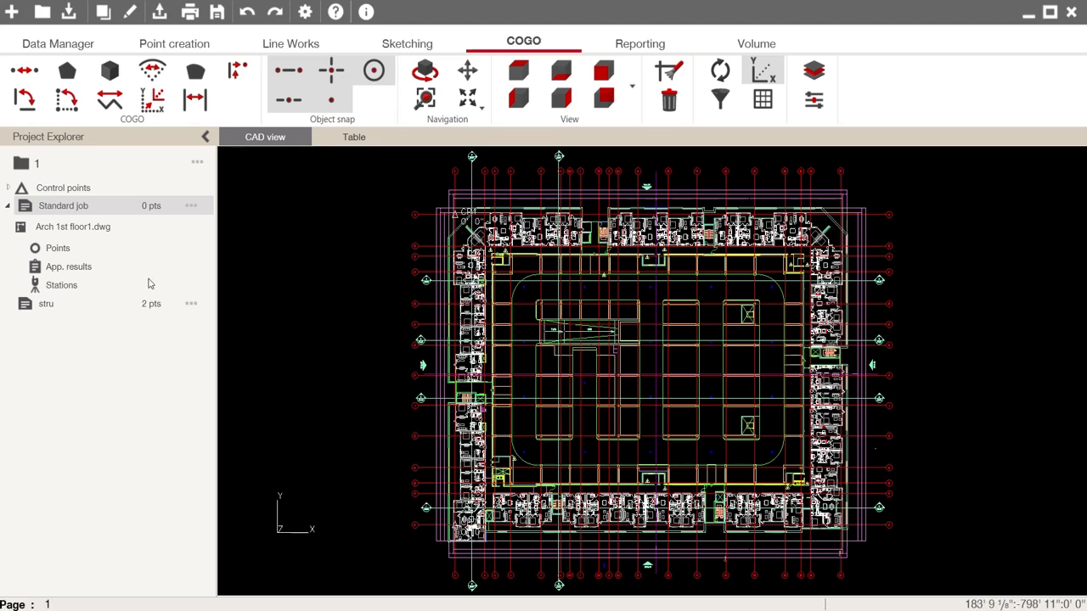
{"action": "left_click", "coordinate": [59, 304]}
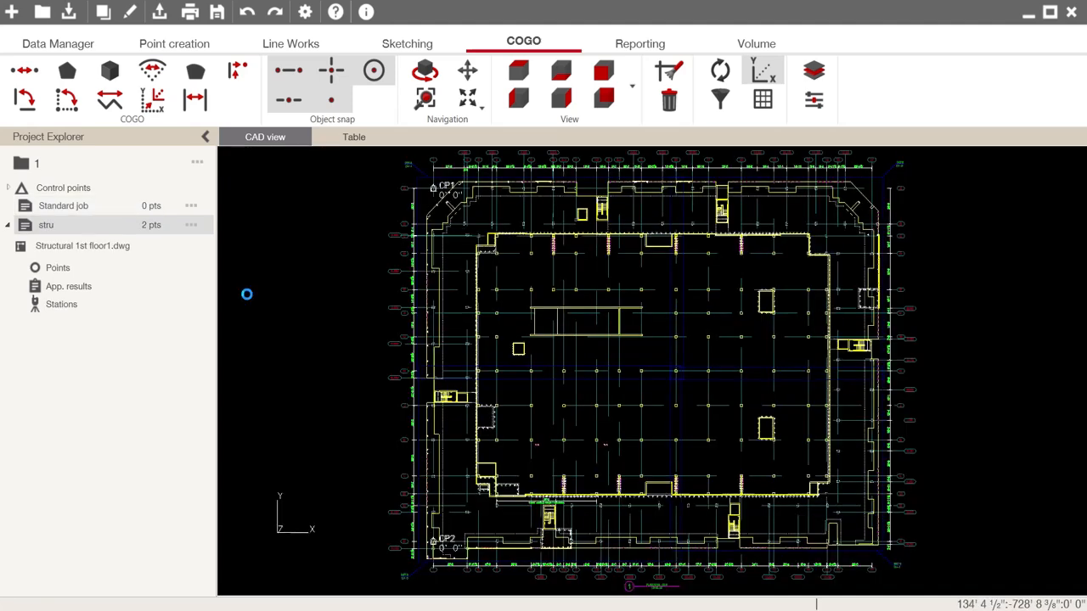
{"action": "scroll", "coordinate": [440, 344], "scroll_direction": "down", "scroll_amount": 1}
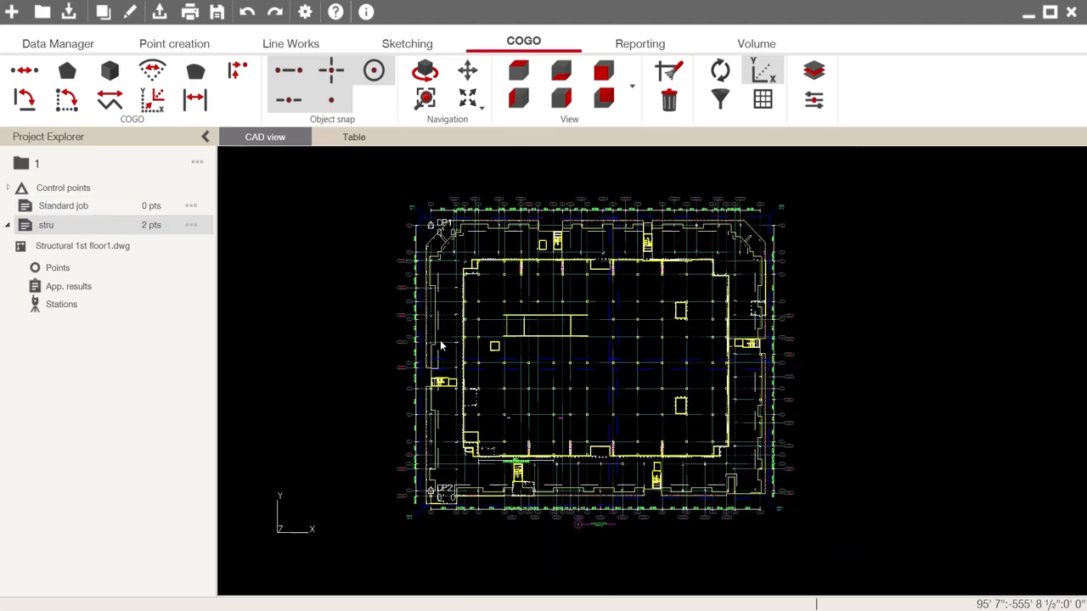